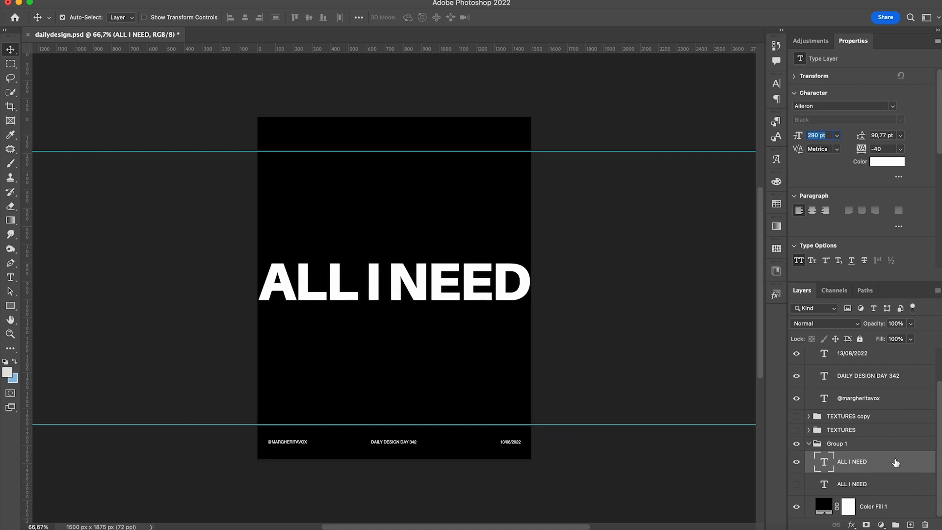
Step: Convert the ALL I NEED text to a smart object and apply a Displace filter with horizontal and vertical scale 10
{"action": "mouse_move", "coordinate": [284, 147]}
{"action": "left_click", "coordinate": [432, 148]}
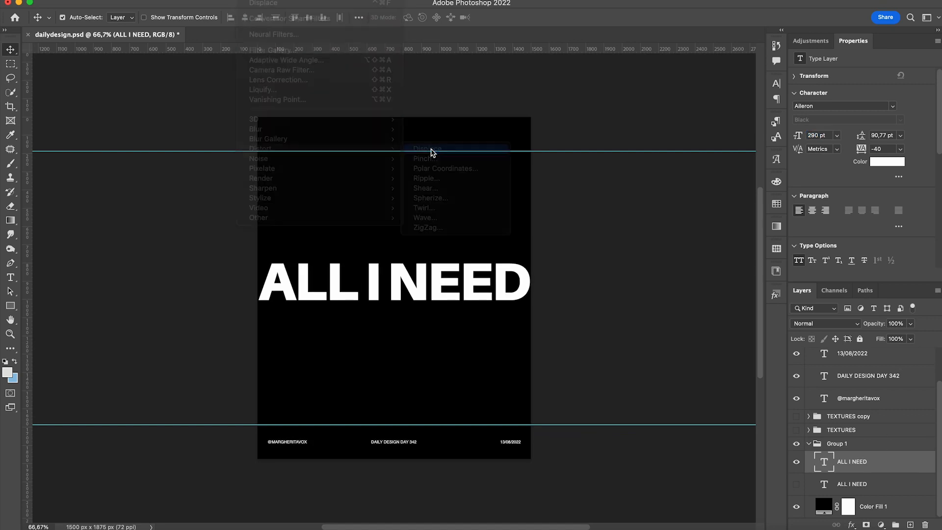
{"action": "key", "text": "Return"}
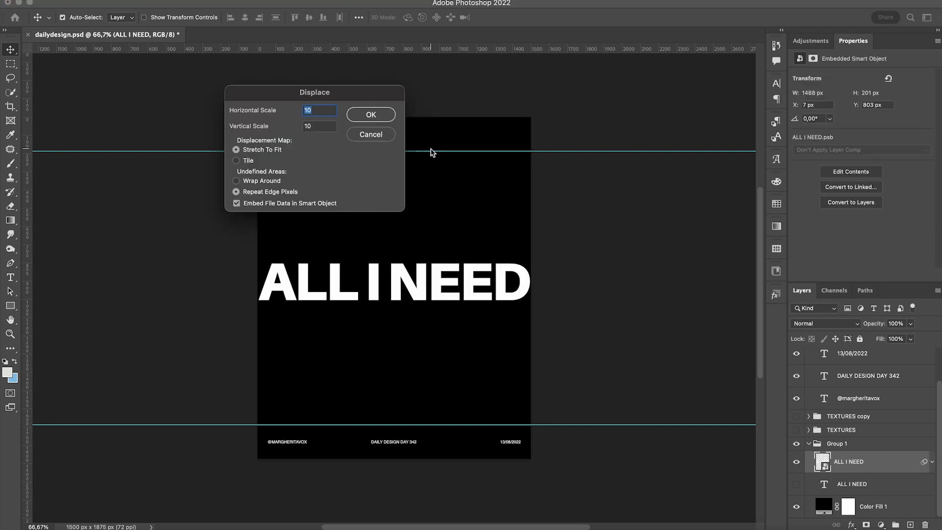
{"action": "key", "text": "Return"}
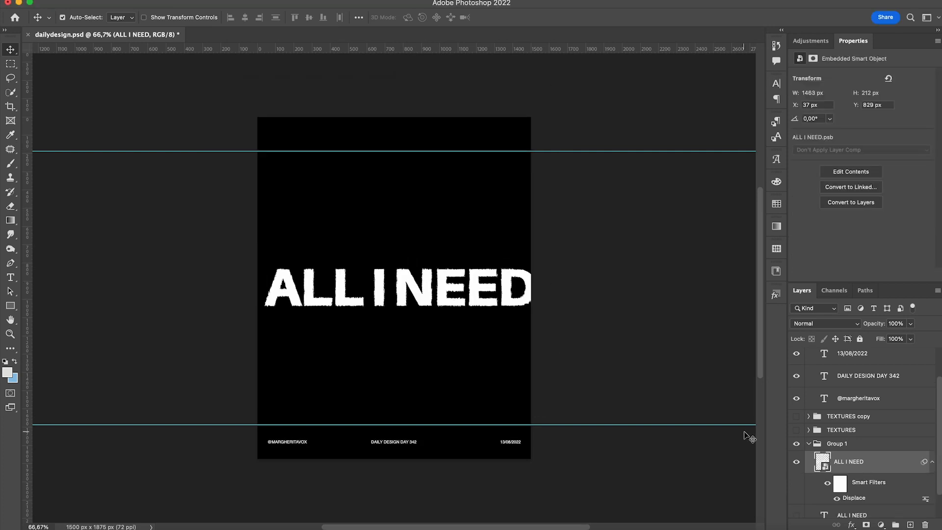
{"action": "left_click", "coordinate": [931, 463]}
Step: Distort ALL I NEED into a perspective shape growing from a small A to a large D, about 1013 by 598 px, tilted about 6°
{"action": "key", "text": "super+t"}
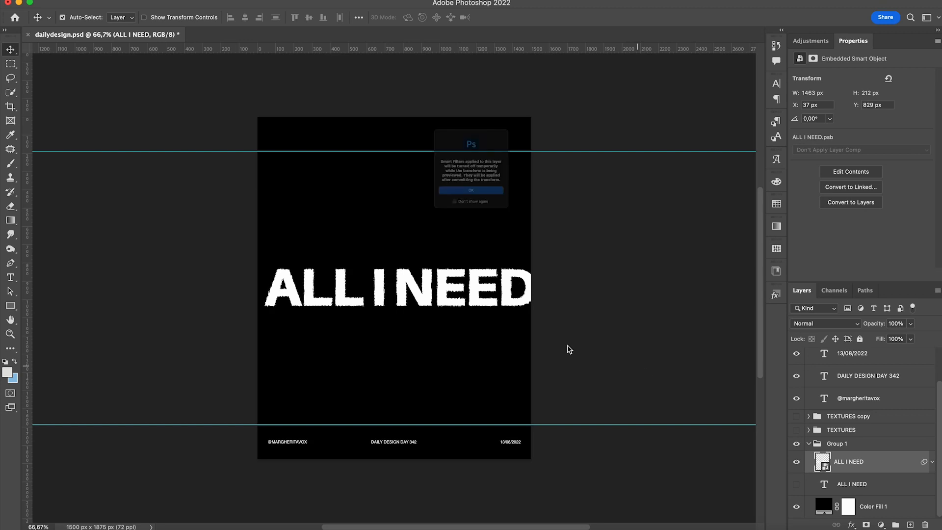
{"action": "key", "text": "Return"}
{"action": "left_click_drag", "start_coordinate": [533, 303], "coordinate": [524, 298]}
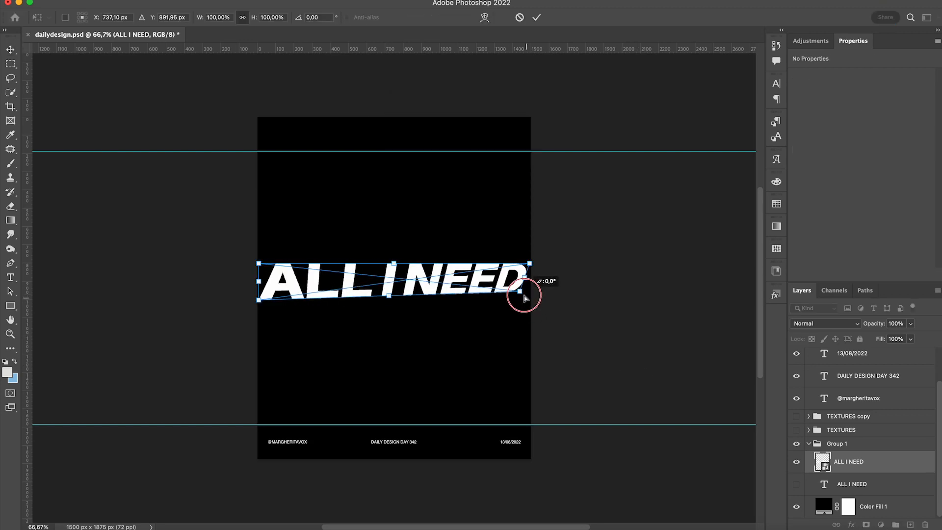
{"action": "left_click_drag", "start_coordinate": [530, 265], "coordinate": [521, 196]}
{"action": "left_click_drag", "start_coordinate": [520, 292], "coordinate": [522, 338]}
{"action": "left_click_drag", "start_coordinate": [259, 282], "coordinate": [287, 282]}
{"action": "left_click_drag", "start_coordinate": [521, 266], "coordinate": [463, 247]}
{"action": "left_click_drag", "start_coordinate": [470, 280], "coordinate": [470, 241]}
{"action": "left_click_drag", "start_coordinate": [425, 281], "coordinate": [439, 287]}
{"action": "key", "text": "Return"}
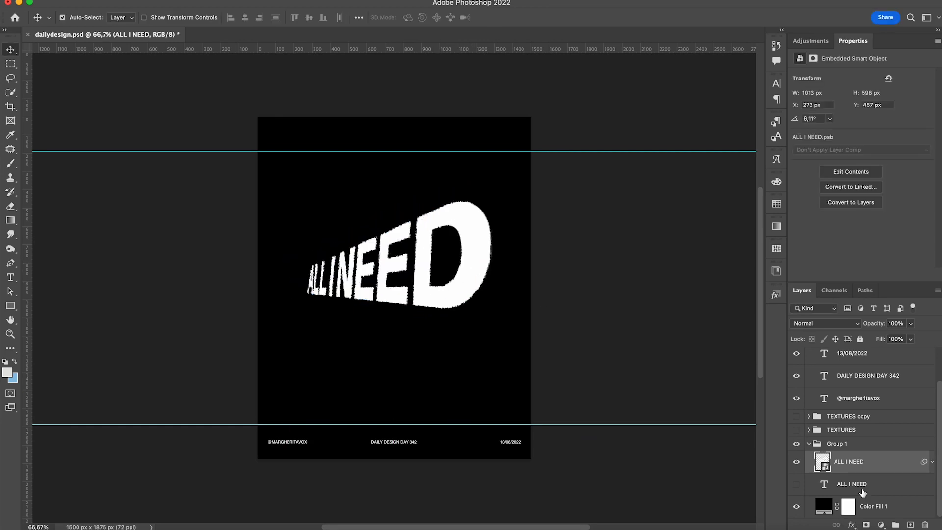
Step: Duplicate the distorted ALL I NEED layer and apply a Gaussian Blur of 3 px radius to the copy
{"action": "key", "text": "super+j"}
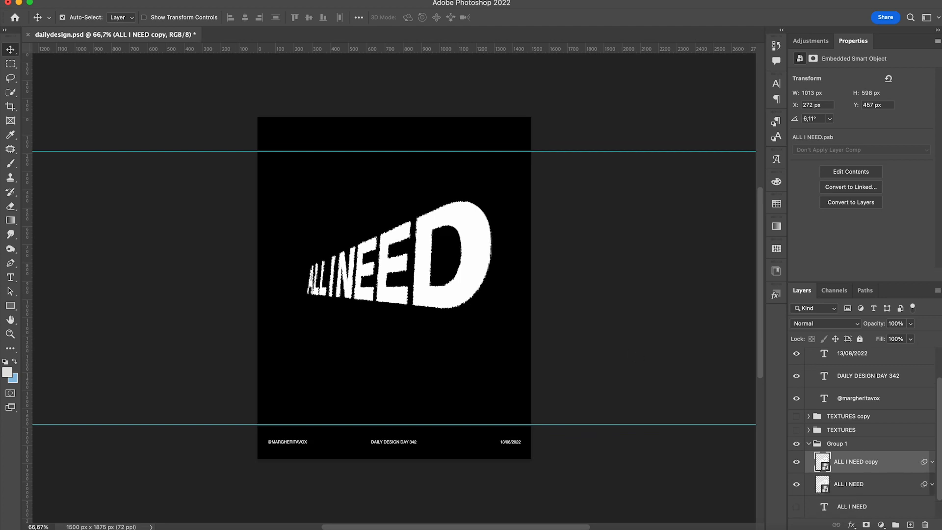
{"action": "left_click", "coordinate": [250, 0]}
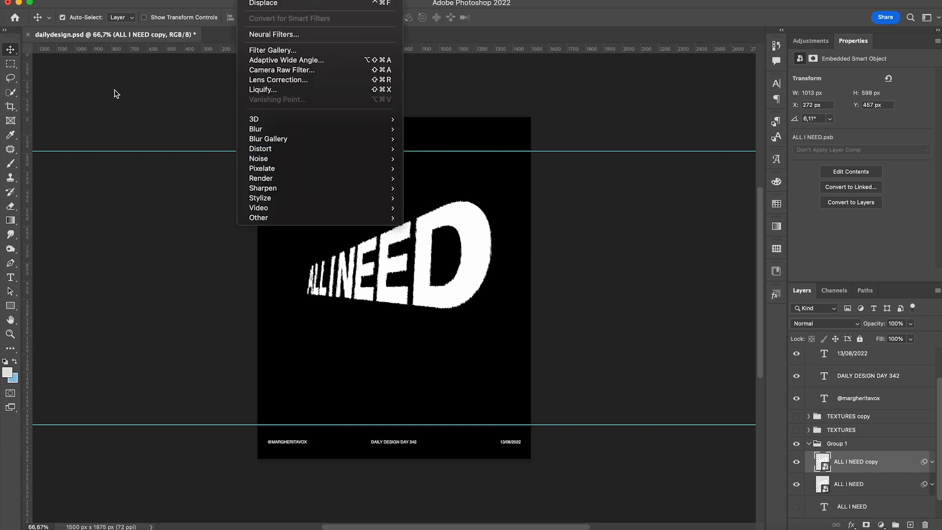
{"action": "mouse_move", "coordinate": [388, 129]}
{"action": "left_click", "coordinate": [433, 171]}
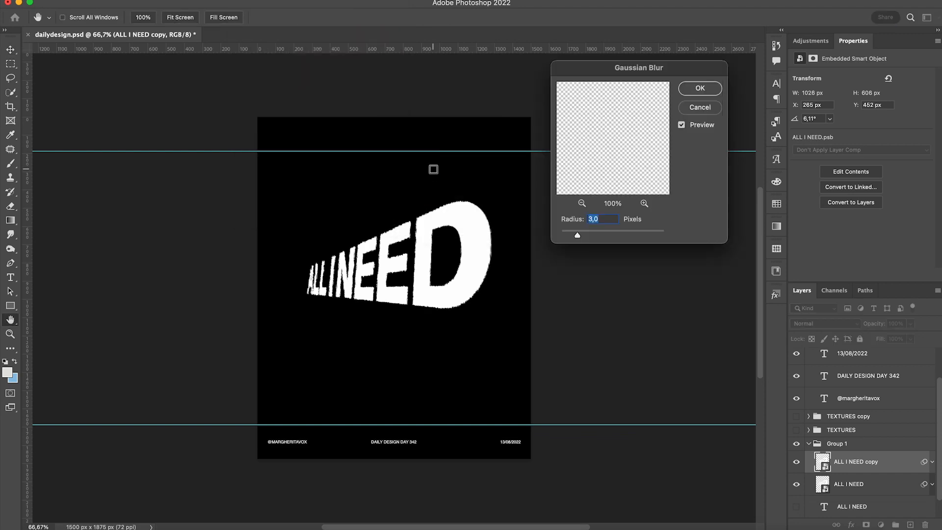
{"action": "key", "text": "Return"}
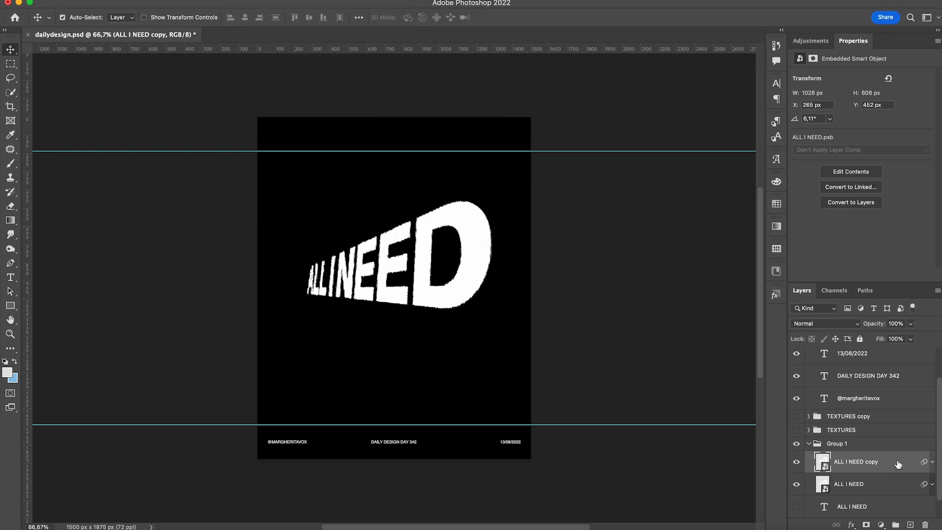
Step: Smudge the letters of a rasterized duplicate of the blurred layer, then restack the layers with the sharp original above the blurred and smudged copies
{"action": "key", "text": "ctrl+j"}
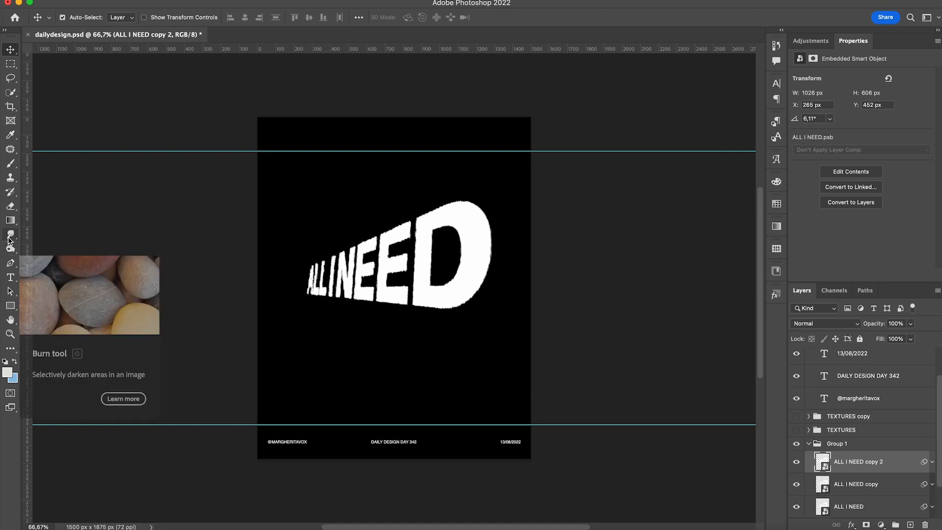
{"action": "left_click", "coordinate": [11, 234]}
{"action": "left_click", "coordinate": [355, 261]}
{"action": "key", "text": "Return"}
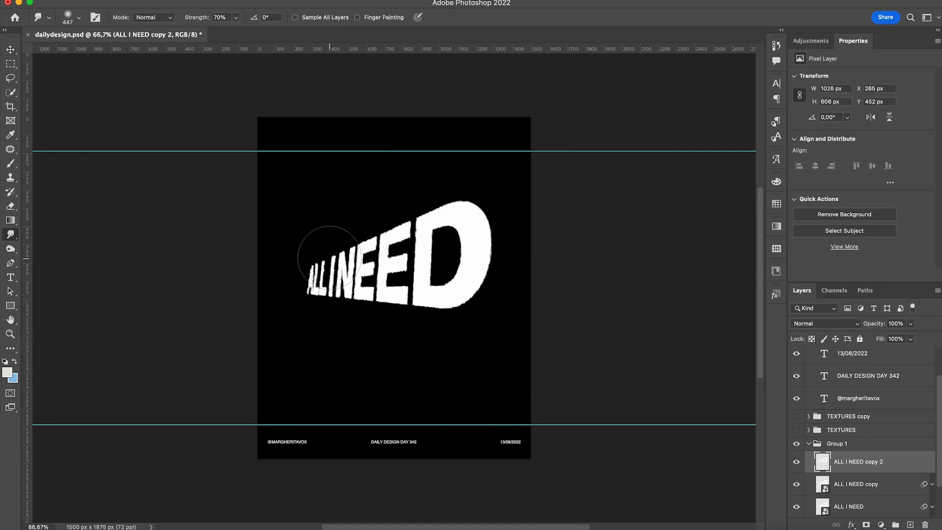
{"action": "mouse_move", "coordinate": [370, 252]}
{"action": "left_mouse_down"}
{"action": "mouse_move", "coordinate": [380, 287]}
{"action": "mouse_move", "coordinate": [429, 256]}
{"action": "mouse_move", "coordinate": [426, 222]}
{"action": "mouse_move", "coordinate": [459, 227]}
{"action": "mouse_move", "coordinate": [466, 282]}
{"action": "mouse_move", "coordinate": [432, 294]}
{"action": "mouse_move", "coordinate": [434, 266]}
{"action": "mouse_move", "coordinate": [444, 286]}
{"action": "mouse_move", "coordinate": [444, 248]}
{"action": "mouse_move", "coordinate": [407, 243]}
{"action": "mouse_move", "coordinate": [371, 273]}
{"action": "mouse_move", "coordinate": [378, 285]}
{"action": "mouse_move", "coordinate": [341, 278]}
{"action": "left_mouse_up"}
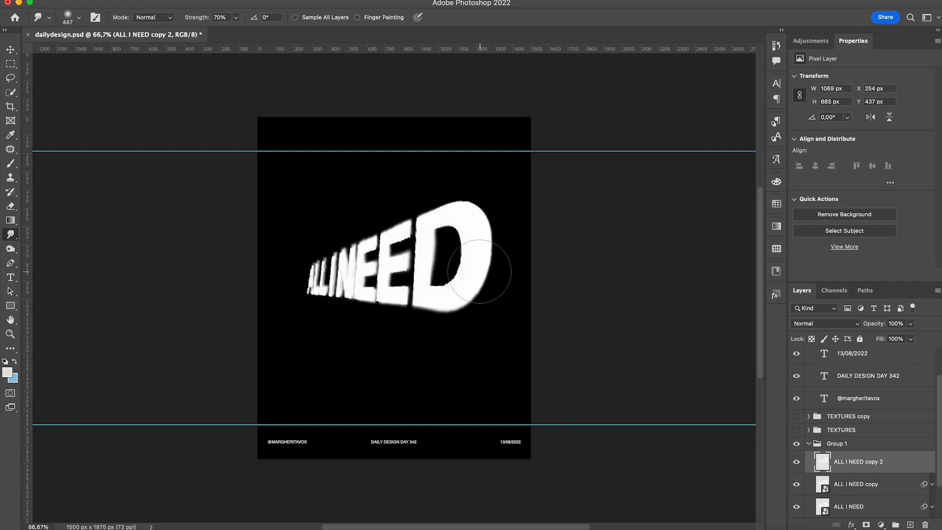
{"action": "scroll", "coordinate": [891, 470], "scroll_direction": "down", "scroll_amount": 2}
{"action": "left_click_drag", "start_coordinate": [890, 425], "coordinate": [882, 454]}
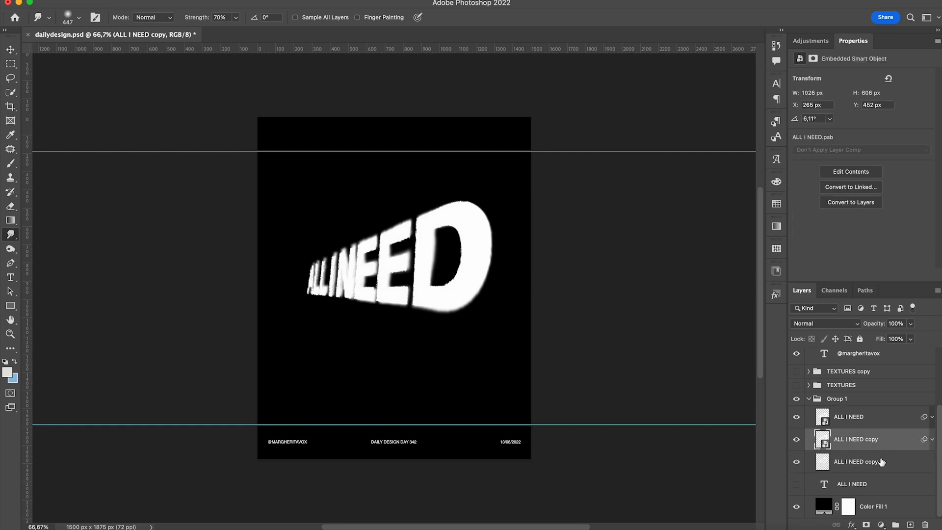
Step: Duplicate the smudged ALL I NEED copy 2 layer and smudge the lower one rightward with a brush of about 1476 px
{"action": "left_click", "coordinate": [894, 466]}
{"action": "key", "text": "super+j"}
{"action": "left_click", "coordinate": [897, 491]}
{"action": "left_click_drag", "start_coordinate": [412, 282], "coordinate": [537, 286]}
{"action": "mouse_move", "coordinate": [374, 270]}
{"action": "left_mouse_down"}
{"action": "mouse_move", "coordinate": [443, 264]}
{"action": "mouse_move", "coordinate": [429, 265]}
{"action": "left_mouse_up"}
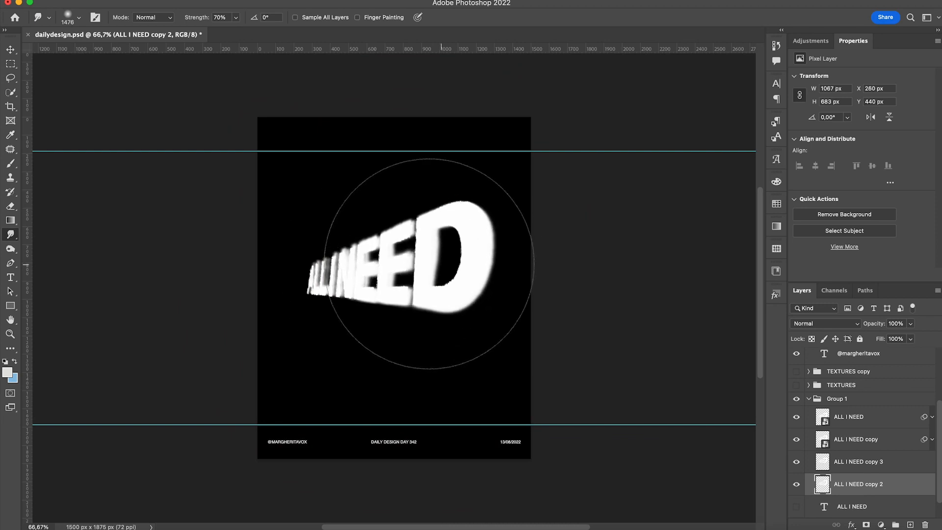
Step: Duplicate ALL I NEED copy 2 twice more, smudging the bottom layer further right after each duplication
{"action": "key", "text": "super+j"}
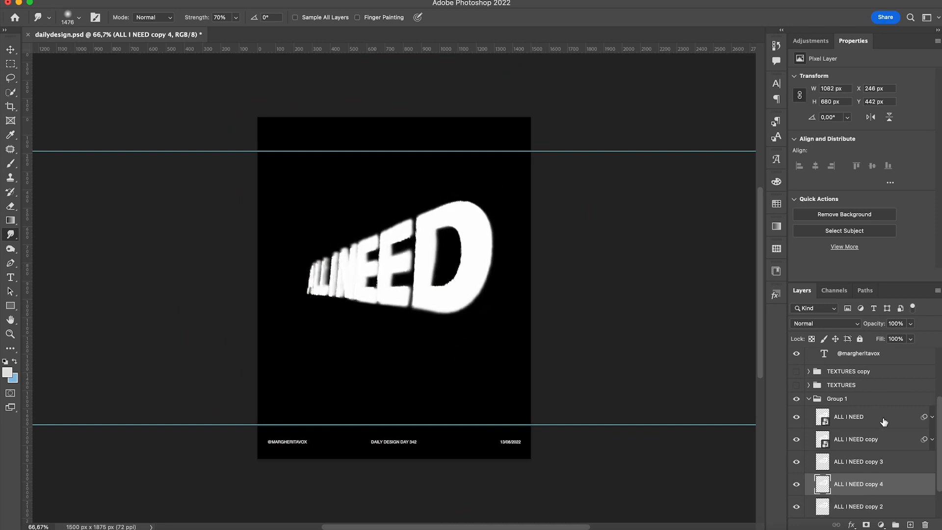
{"action": "left_click", "coordinate": [900, 508]}
{"action": "left_click_drag", "start_coordinate": [411, 289], "coordinate": [428, 275]}
{"action": "key", "text": "super+j"}
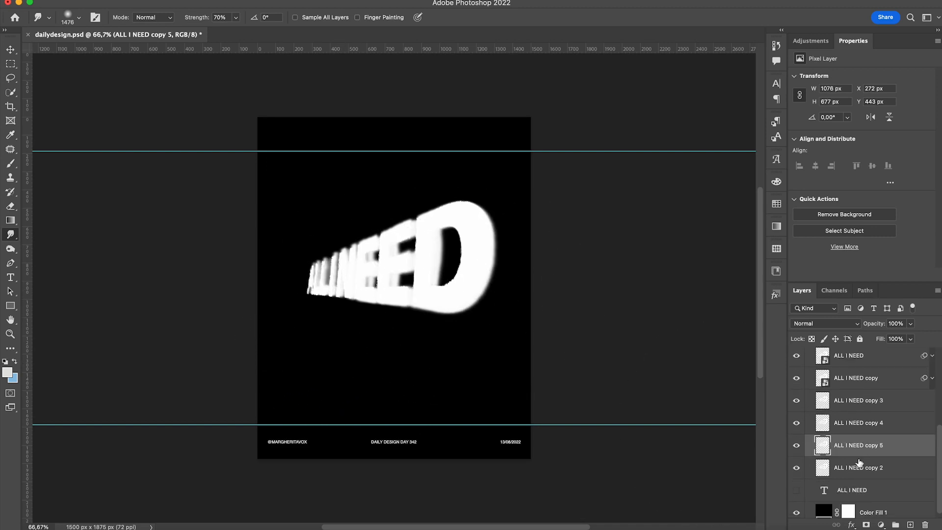
{"action": "left_click", "coordinate": [860, 466]}
{"action": "left_click_drag", "start_coordinate": [411, 290], "coordinate": [417, 287]}
{"action": "key", "text": "v"}
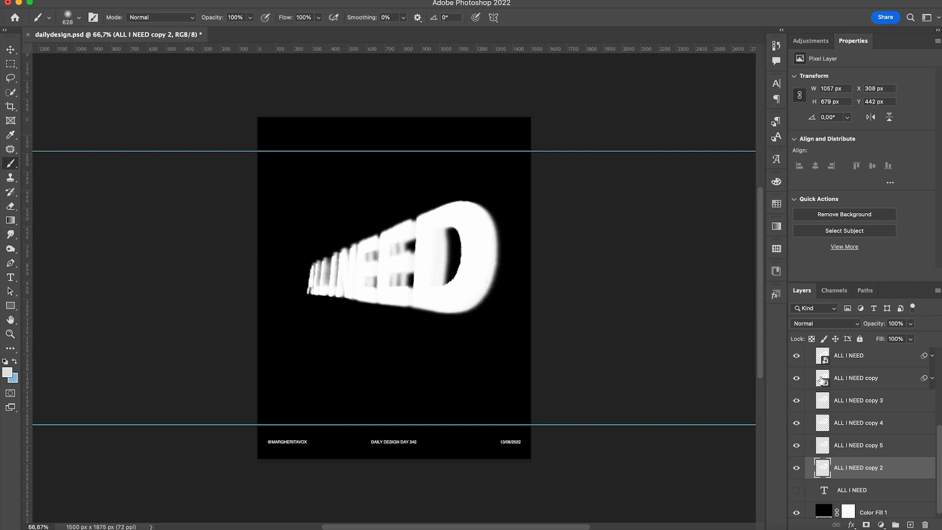
Step: Set the blend mode of the topmost ALL I NEED smart object to Exclusion
{"action": "scroll", "coordinate": [840, 383], "scroll_direction": "up", "scroll_amount": 4}
{"action": "left_click", "coordinate": [866, 406]}
{"action": "left_click", "coordinate": [817, 328]}
{"action": "key", "text": "Down"}
{"action": "key", "text": "Down"}
{"action": "key", "text": "Down"}
{"action": "key", "text": "Down"}
{"action": "key", "text": "Down"}
{"action": "key", "text": "Down"}
{"action": "key", "text": "Down"}
{"action": "key", "text": "Down"}
{"action": "key", "text": "Down"}
{"action": "key", "text": "Down"}
{"action": "key", "text": "Down"}
{"action": "key", "text": "Down"}
{"action": "key", "text": "Down"}
{"action": "key", "text": "Down"}
{"action": "key", "text": "Down"}
{"action": "key", "text": "Down"}
{"action": "key", "text": "Down"}
{"action": "key", "text": "Down"}
{"action": "key", "text": "Down"}
{"action": "key", "text": "Down"}
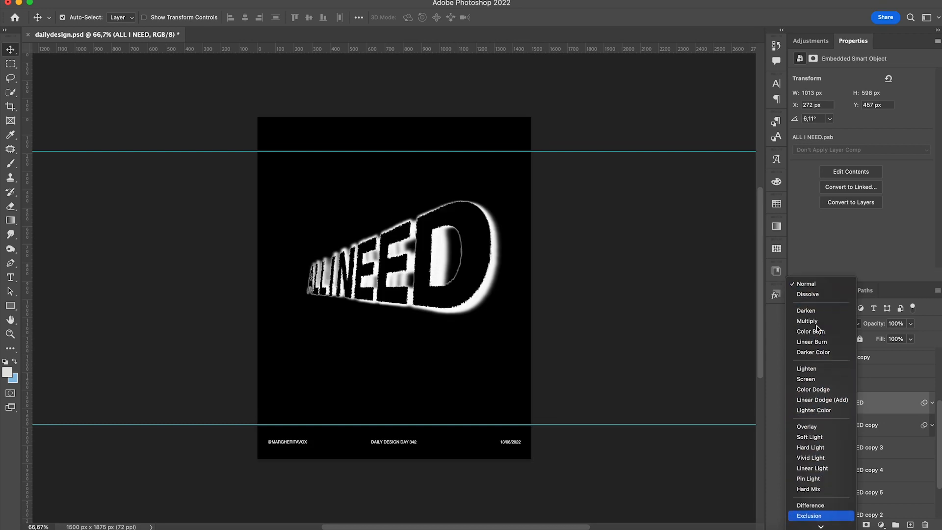
{"action": "key", "text": "Down"}
{"action": "key", "text": "Down"}
{"action": "key", "text": "Up"}
{"action": "key", "text": "Up"}
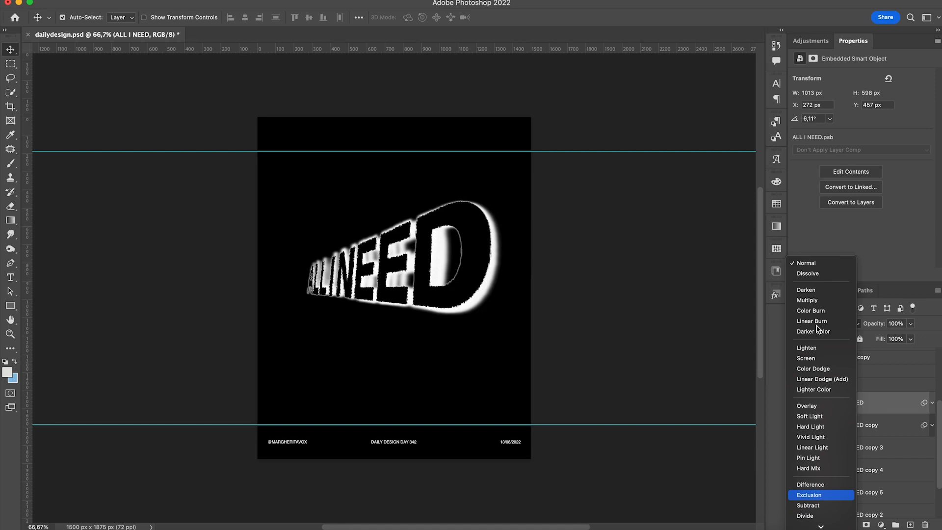
{"action": "key", "text": "Return"}
Step: Duplicate ALL I NEED copy 2 again and smudge the glow of the lower layer outward past the small letters with a 322 px brush
{"action": "scroll", "coordinate": [873, 432], "scroll_direction": "down", "scroll_amount": 2}
{"action": "left_click", "coordinate": [882, 463]}
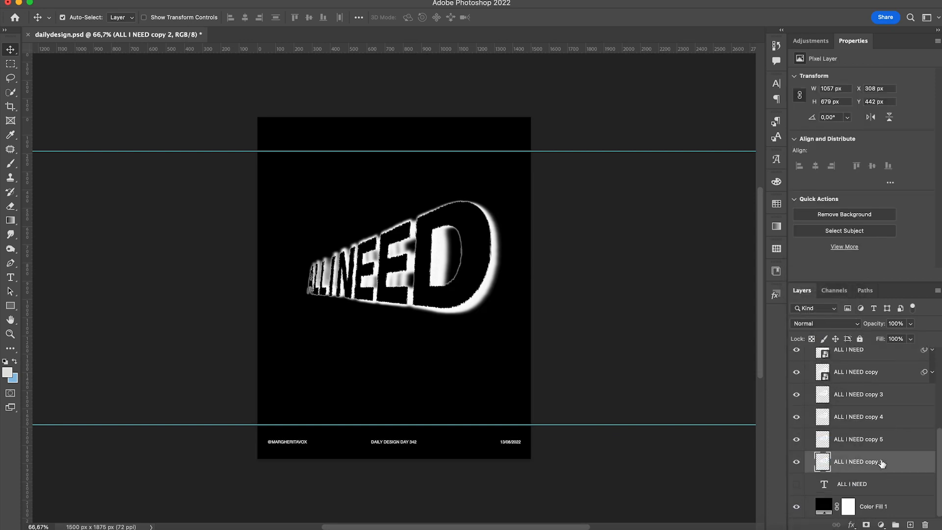
{"action": "key", "text": "super+j"}
{"action": "left_click", "coordinate": [899, 488]}
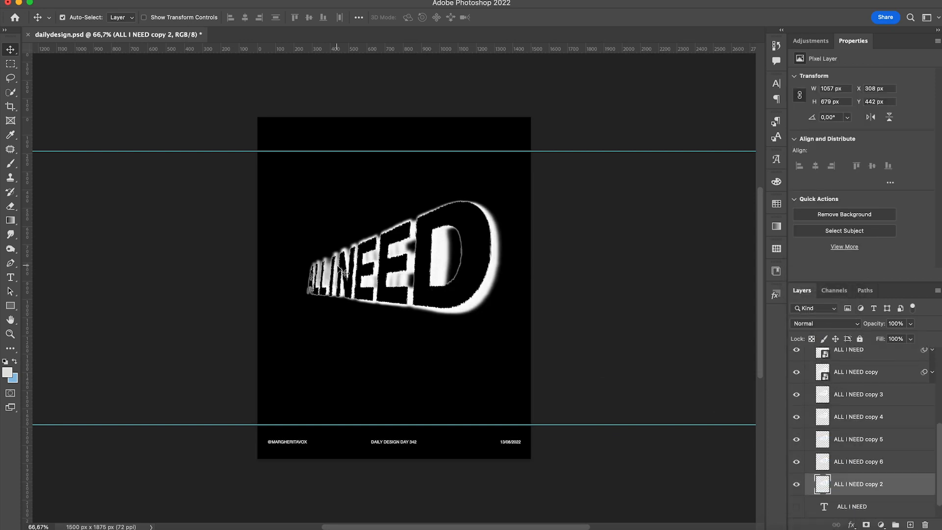
{"action": "left_click", "coordinate": [10, 236]}
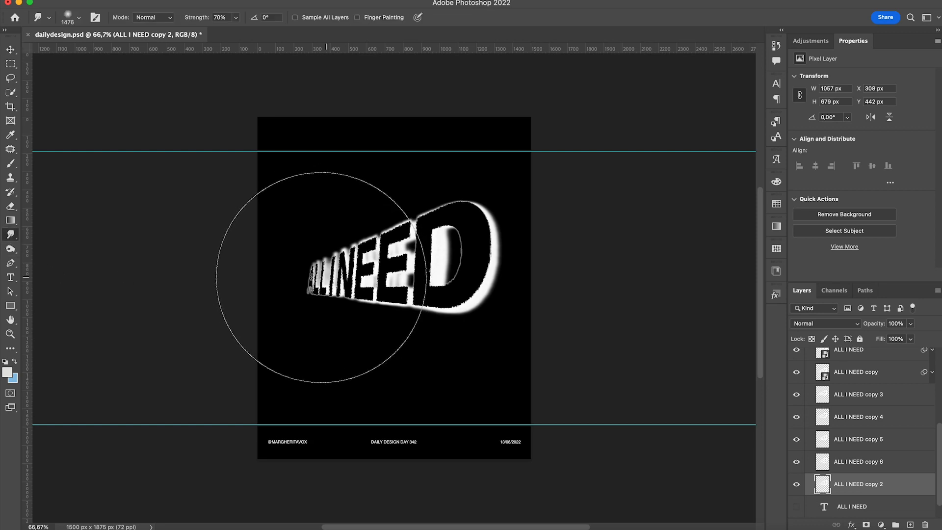
{"action": "mouse_move", "coordinate": [319, 281]}
{"action": "left_mouse_down"}
{"action": "mouse_move", "coordinate": [288, 273]}
{"action": "mouse_move", "coordinate": [473, 265]}
{"action": "mouse_move", "coordinate": [231, 280]}
{"action": "left_mouse_up"}
{"action": "left_click_drag", "start_coordinate": [365, 279], "coordinate": [386, 280]}
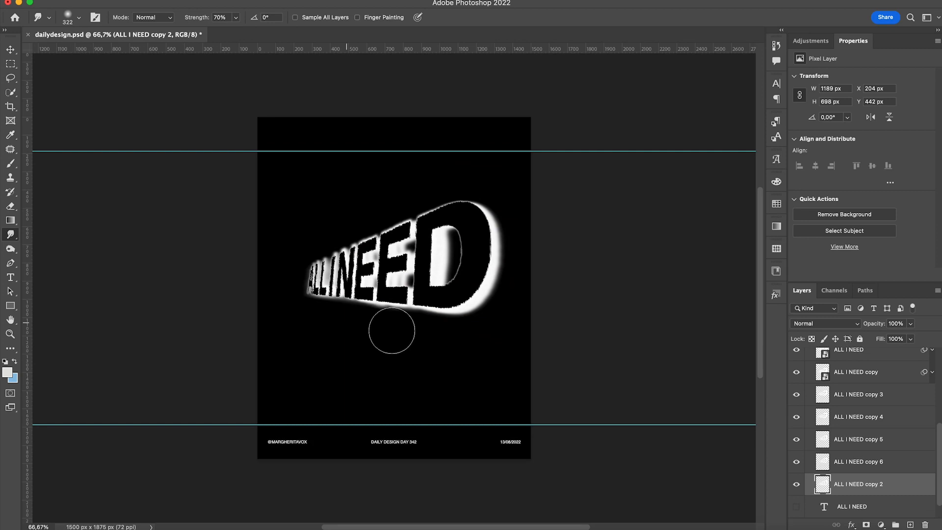
Step: Smudge the glow below and beside the letter D into long streaks running off the canvas's right edge with the 322 px brush
{"action": "left_click_drag", "start_coordinate": [494, 347], "coordinate": [427, 332]}
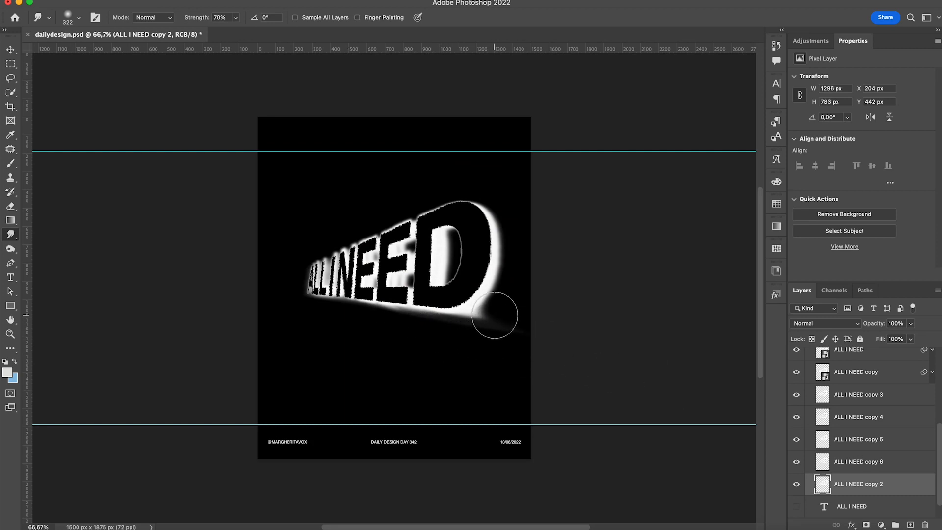
{"action": "left_click_drag", "start_coordinate": [496, 315], "coordinate": [628, 333]}
{"action": "left_click_drag", "start_coordinate": [499, 300], "coordinate": [633, 320]}
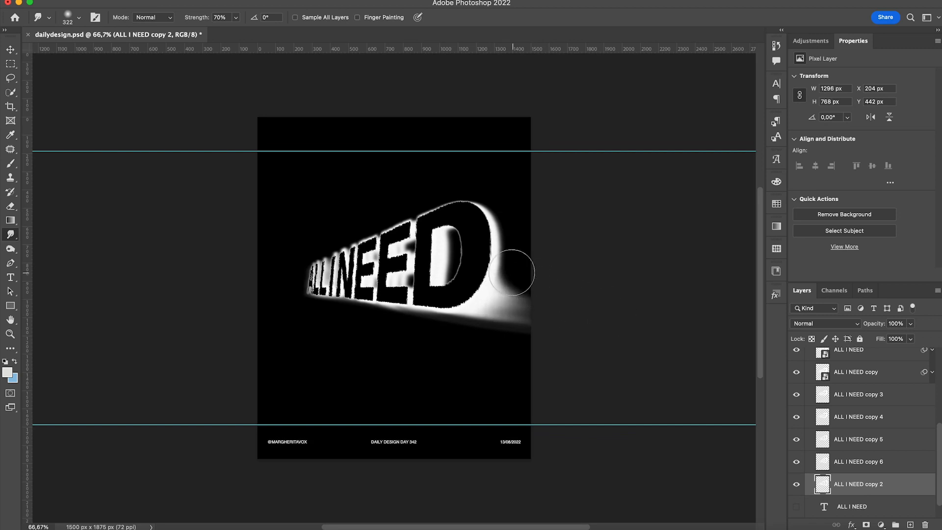
{"action": "left_click_drag", "start_coordinate": [505, 263], "coordinate": [593, 286]}
{"action": "left_click_drag", "start_coordinate": [514, 249], "coordinate": [583, 261]}
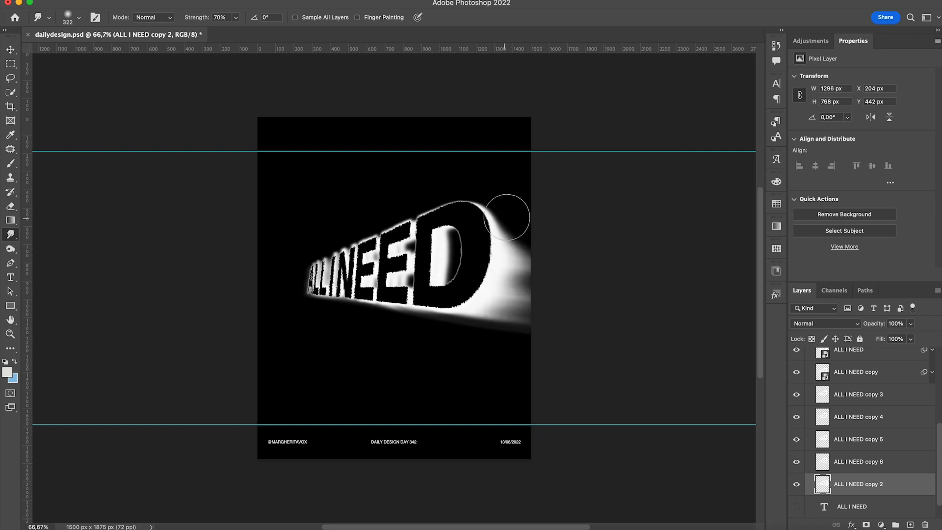
{"action": "left_click_drag", "start_coordinate": [521, 215], "coordinate": [584, 246]}
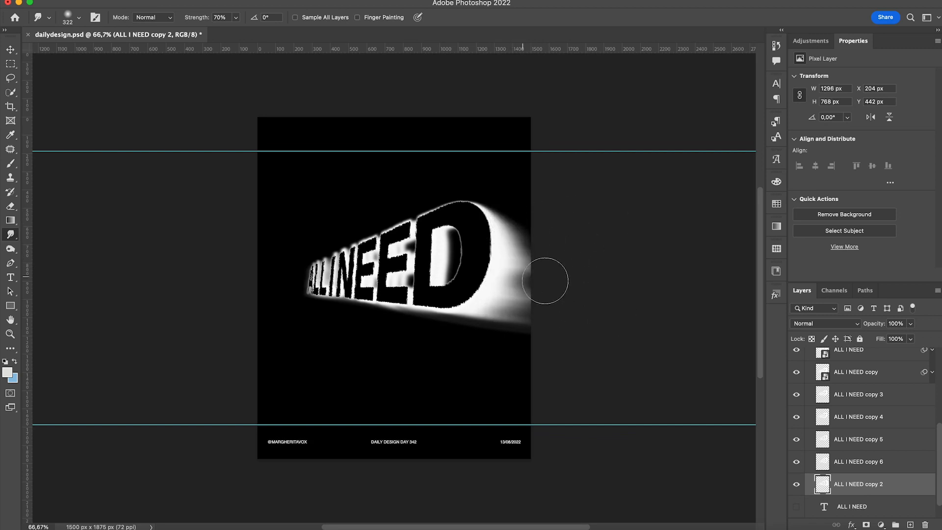
{"action": "left_click_drag", "start_coordinate": [545, 281], "coordinate": [560, 282]}
{"action": "left_click_drag", "start_coordinate": [504, 304], "coordinate": [556, 315]}
{"action": "left_click_drag", "start_coordinate": [515, 238], "coordinate": [577, 253]}
Step: Smudge the glow inside and beside the letter D with a 167 px brush, undoing one unwanted stroke
{"action": "left_click_drag", "start_coordinate": [465, 247], "coordinate": [480, 277]}
{"action": "left_click_drag", "start_coordinate": [472, 241], "coordinate": [471, 270]}
{"action": "key", "text": "super+z"}
{"action": "left_click_drag", "start_coordinate": [422, 248], "coordinate": [408, 252]}
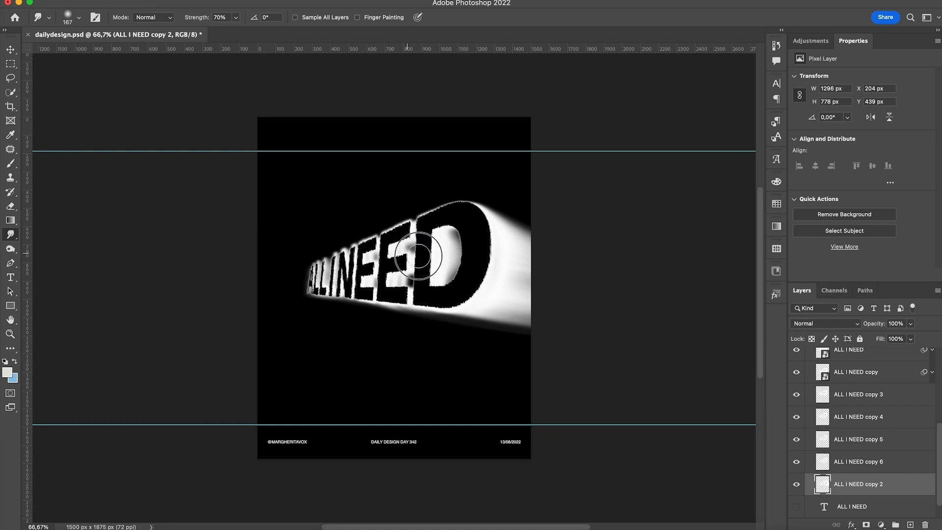
{"action": "left_click_drag", "start_coordinate": [414, 284], "coordinate": [426, 284]}
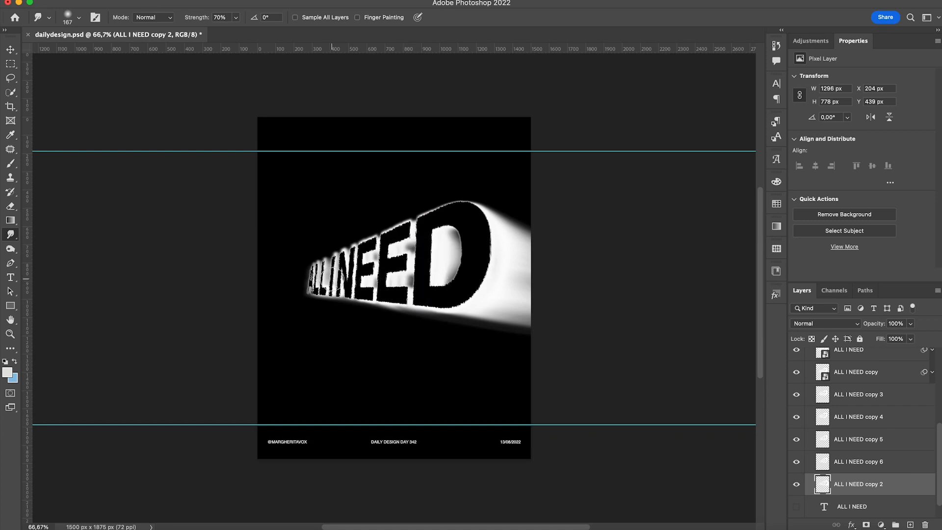
{"action": "key", "text": "v"}
Step: Add a gradient map above the topmost ALL I NEED smart object and apply the SURFER gradient preset to it
{"action": "scroll", "coordinate": [873, 427], "scroll_direction": "up", "scroll_amount": 5}
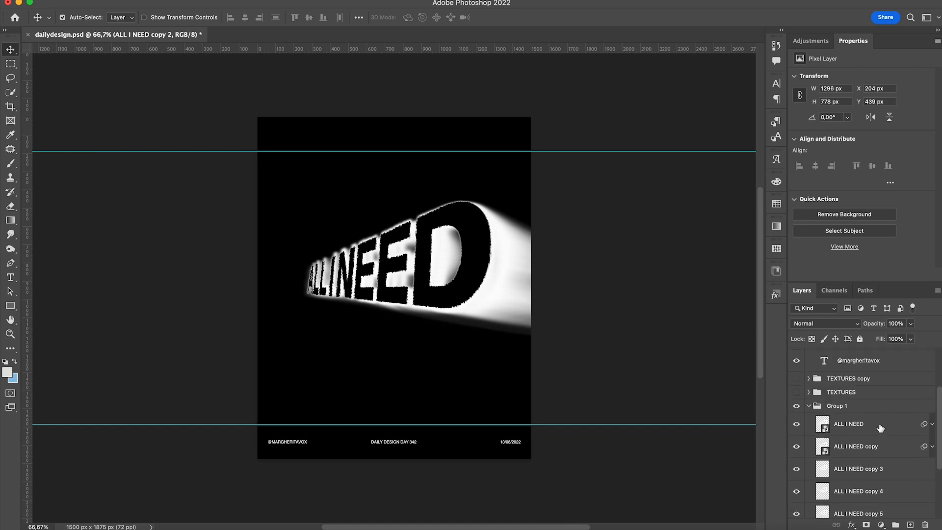
{"action": "left_click", "coordinate": [868, 439]}
{"action": "left_click", "coordinate": [814, 42]}
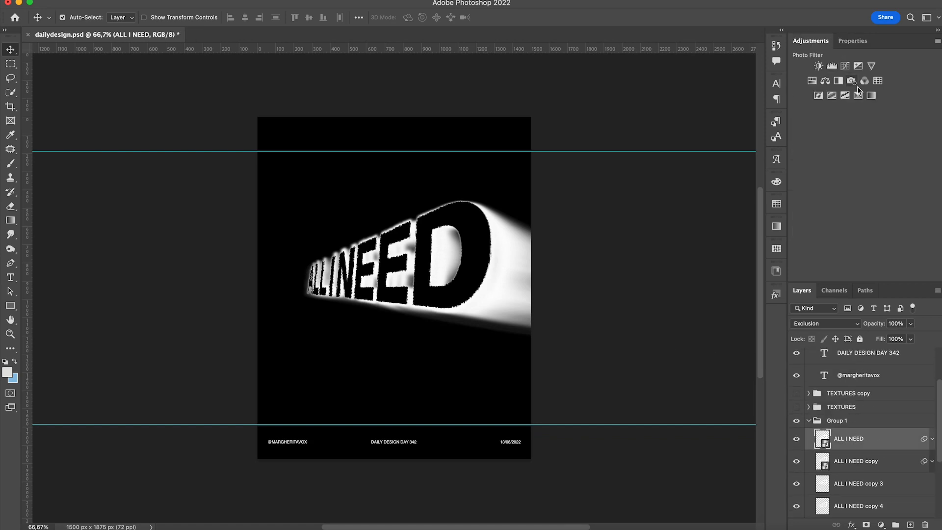
{"action": "left_click", "coordinate": [871, 96]}
{"action": "left_click", "coordinate": [842, 83]}
{"action": "scroll", "coordinate": [723, 183], "scroll_direction": "down", "scroll_amount": 10}
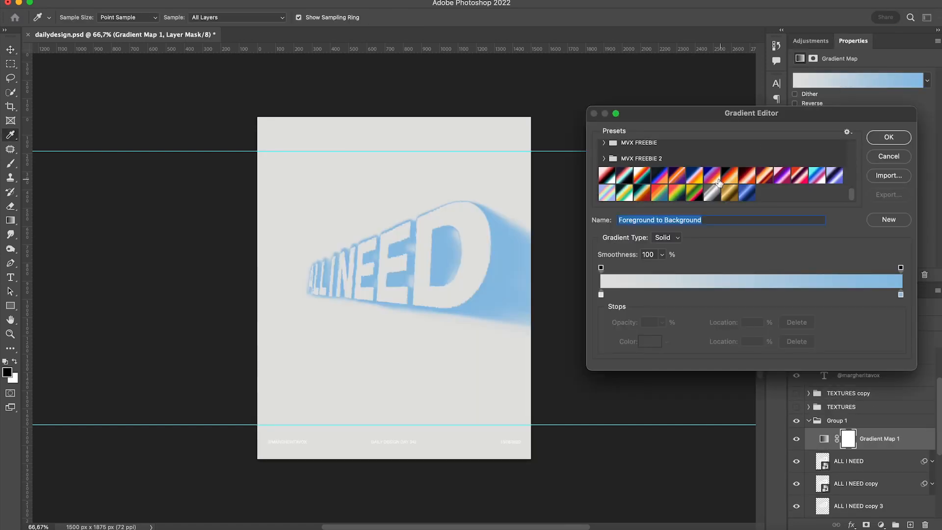
{"action": "left_click", "coordinate": [608, 176]}
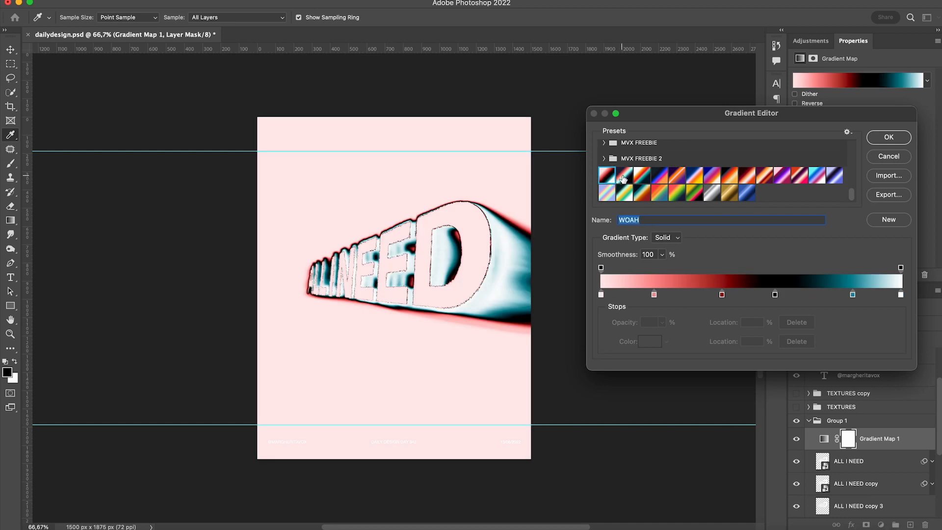
{"action": "left_click", "coordinate": [642, 193]}
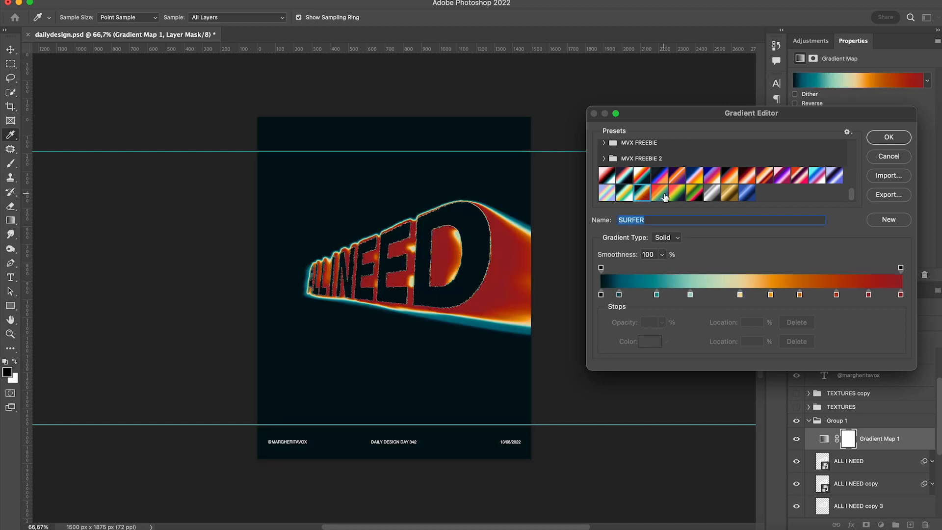
{"action": "left_click", "coordinate": [889, 139]}
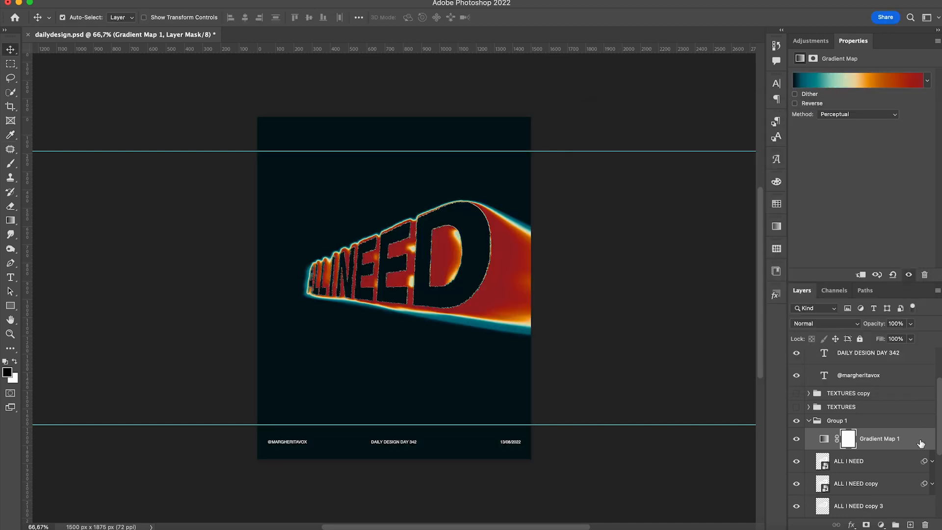
Step: Duplicate the two ALL I NEED smart objects and apply a Gaussian Blur of about 26 px to the lower duplicate
{"action": "left_click", "coordinate": [888, 466]}
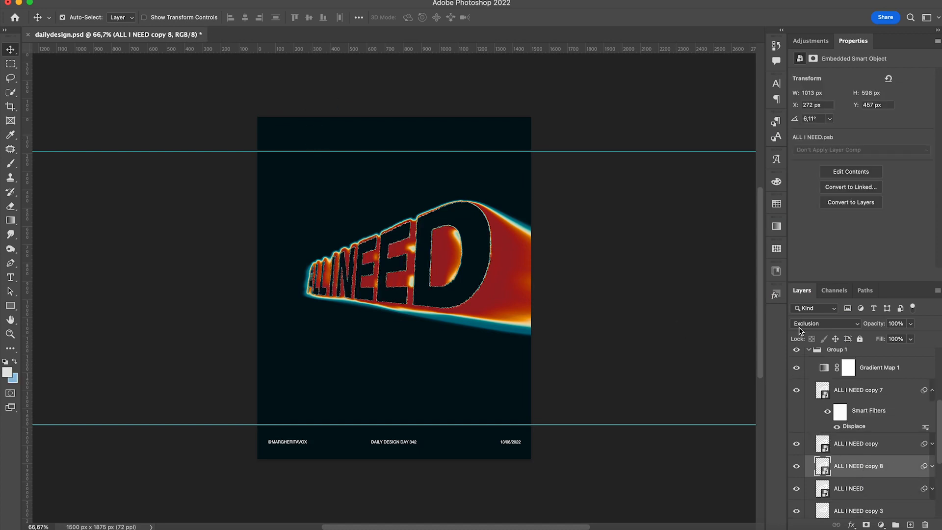
{"action": "left_click", "coordinate": [265, 1]}
{"action": "mouse_move", "coordinate": [304, 131]}
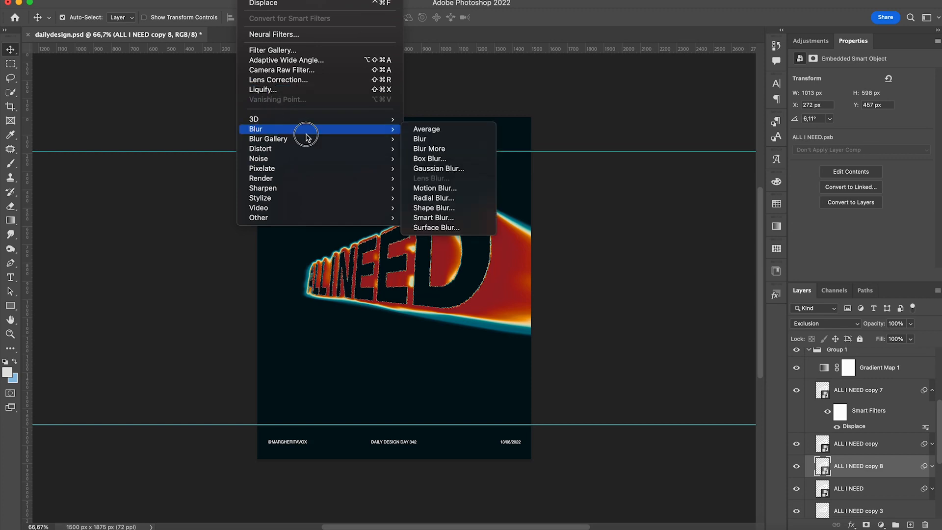
{"action": "left_click", "coordinate": [440, 170]}
{"action": "left_click_drag", "start_coordinate": [579, 237], "coordinate": [592, 238]}
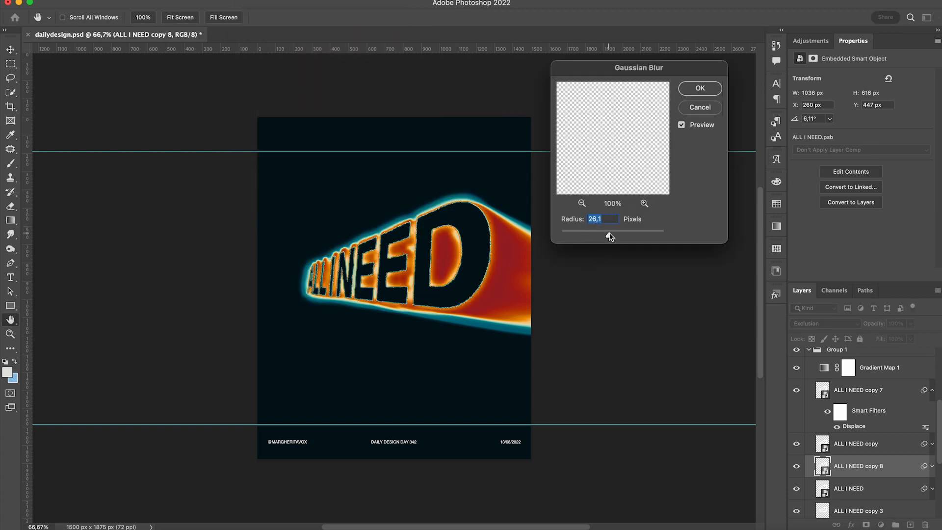
{"action": "key", "text": "Return"}
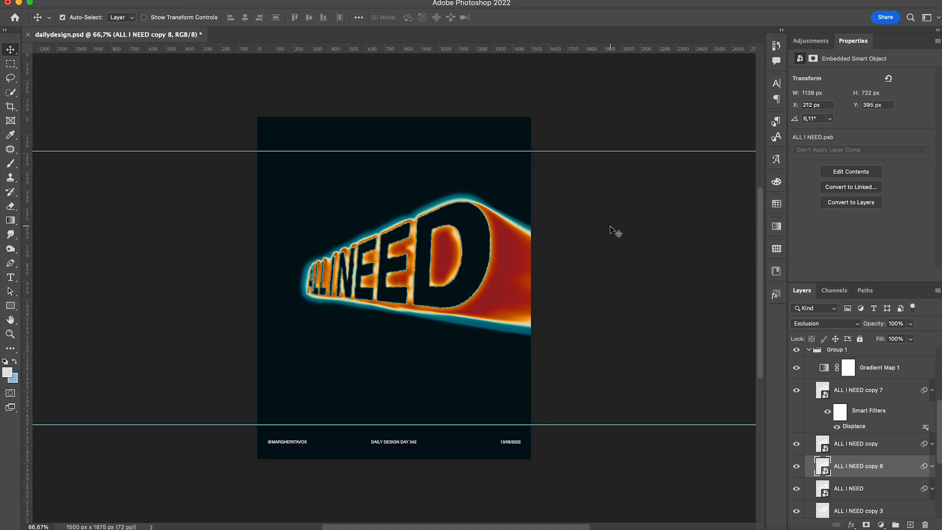
{"action": "left_click", "coordinate": [933, 390]}
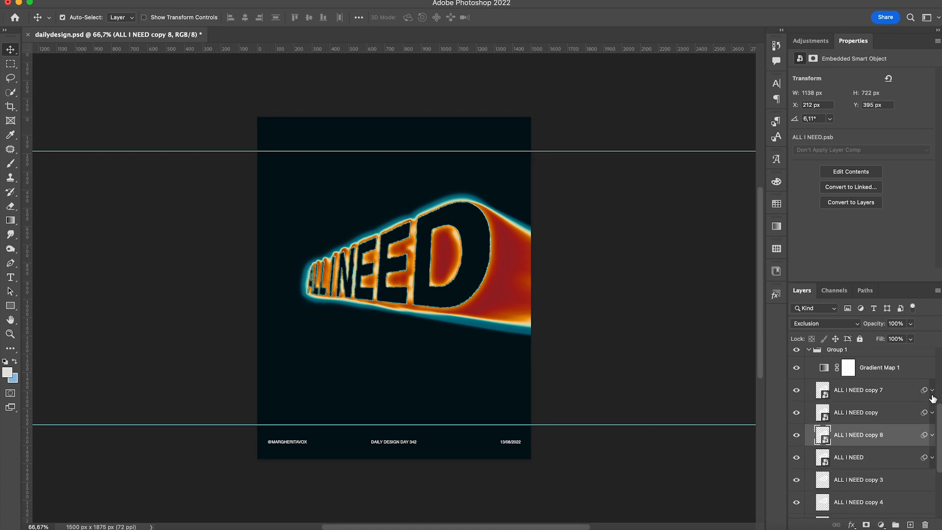
Step: Add the text IS YOU. below the distorted lettering, on a new type layer above the gradient map
{"action": "key", "text": "t"}
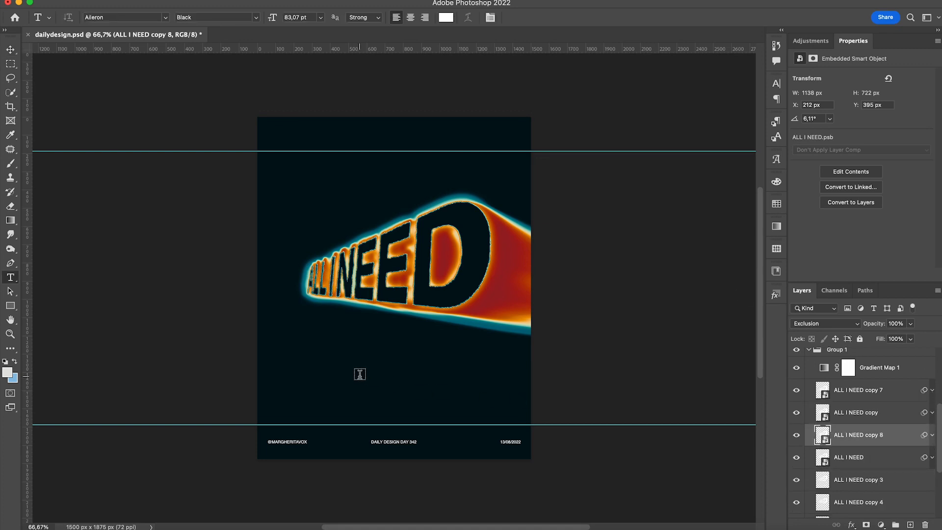
{"action": "left_click", "coordinate": [891, 371]}
{"action": "left_click", "coordinate": [361, 377]}
{"action": "type", "text": "IS"}
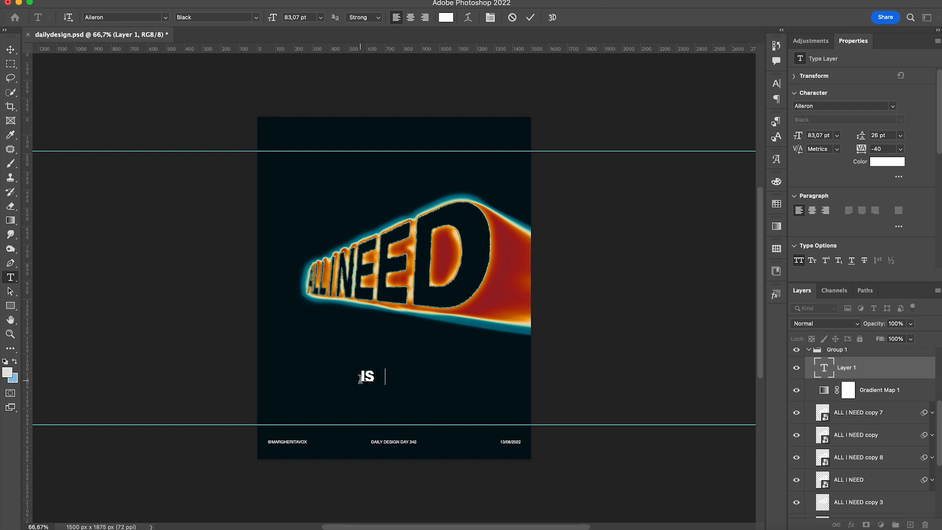
{"action": "left_click", "coordinate": [871, 371]}
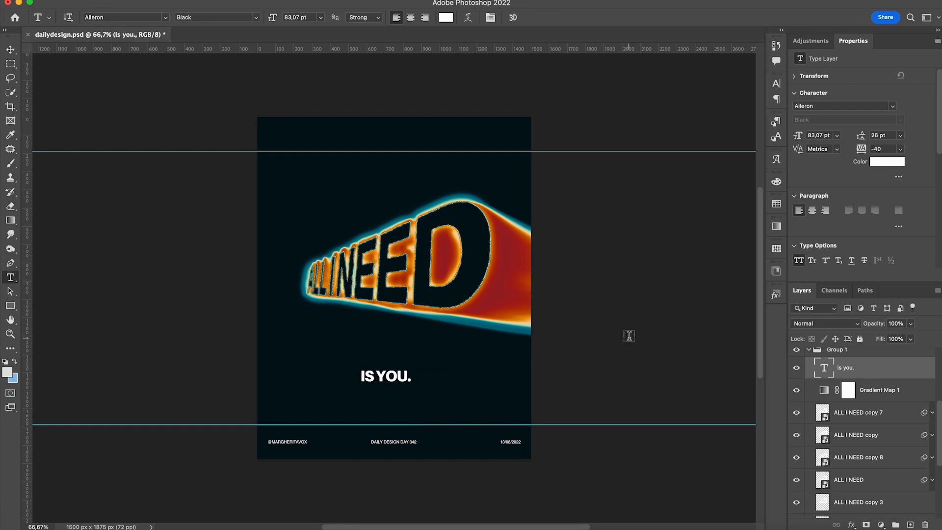
Step: Set the IS YOU. text to 25 pt and centre it horizontally on the poster below the lettering
{"action": "key", "text": "v"}
{"action": "left_click_drag", "start_coordinate": [394, 381], "coordinate": [404, 379]}
{"action": "type", "text": "25"}
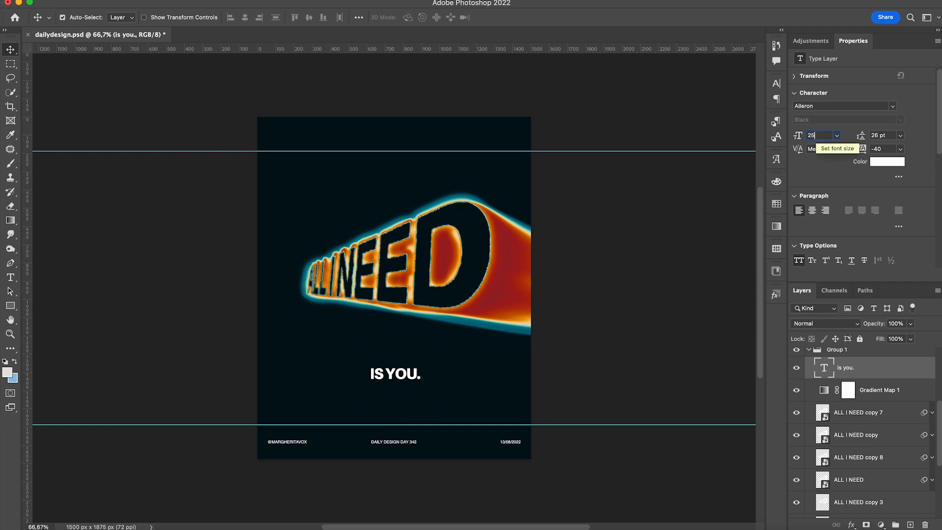
{"action": "left_click_drag", "start_coordinate": [381, 380], "coordinate": [397, 373]}
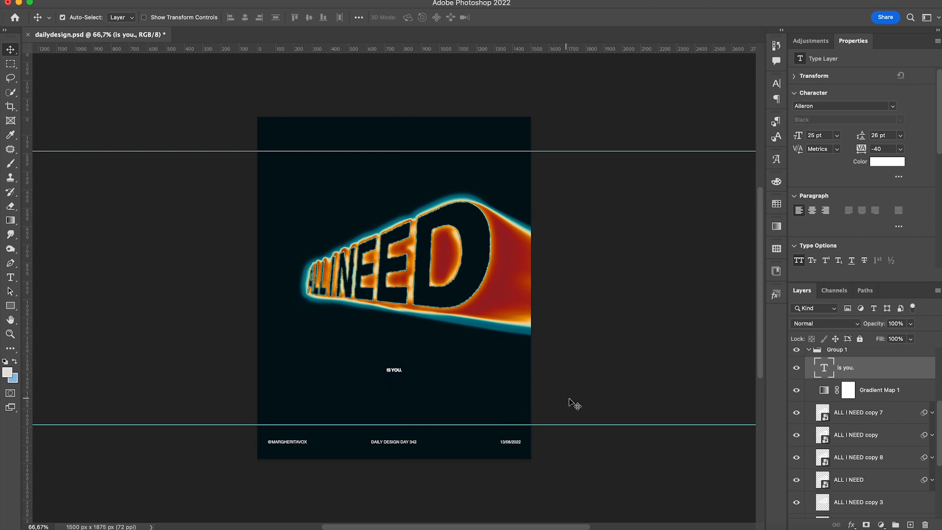
Step: Collapse Group 1 and make the TEXTURES group visible
{"action": "scroll", "coordinate": [847, 398], "scroll_direction": "up", "scroll_amount": 3}
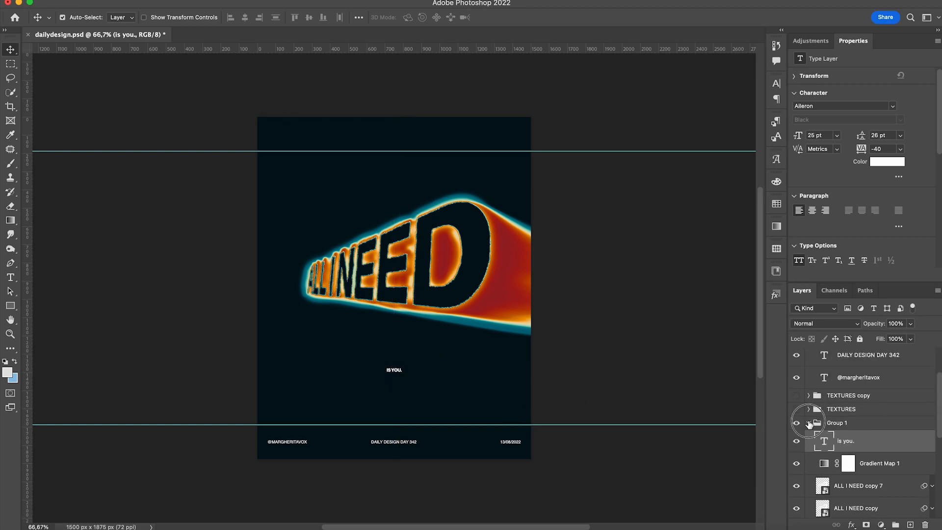
{"action": "left_click", "coordinate": [809, 423]}
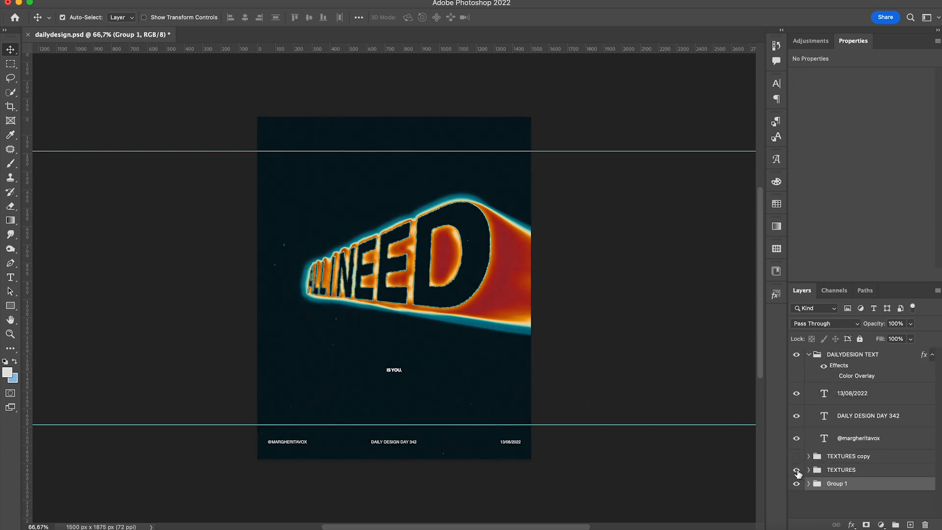